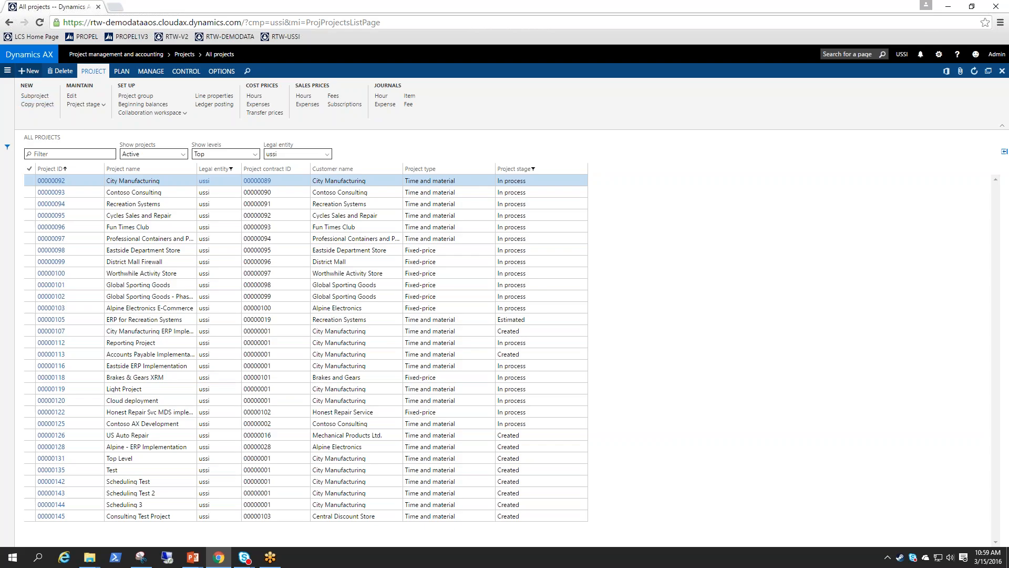
Start a new Time and material project named Consulting Work in the project group TM_WIP
click(34, 77)
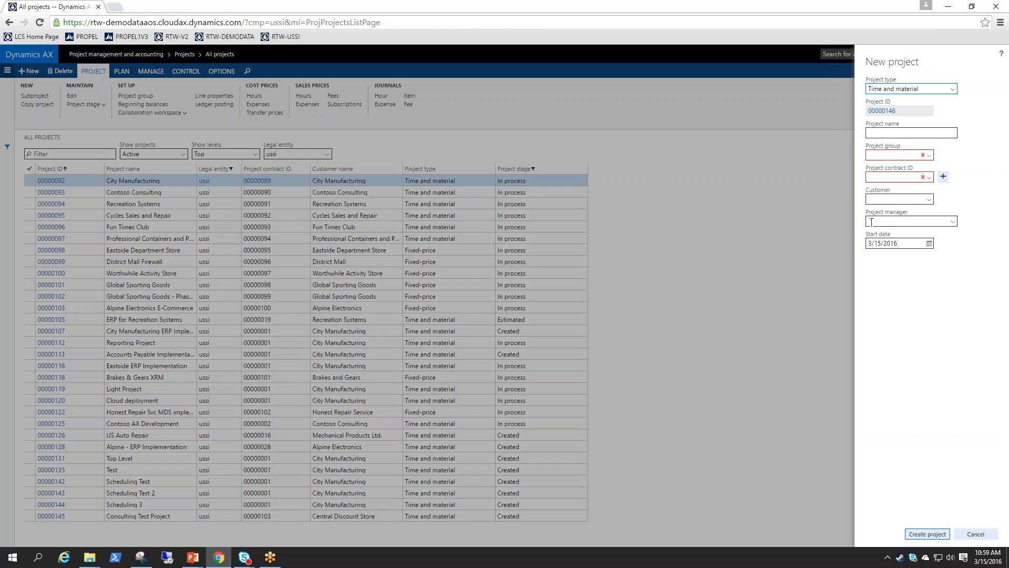
click(952, 90)
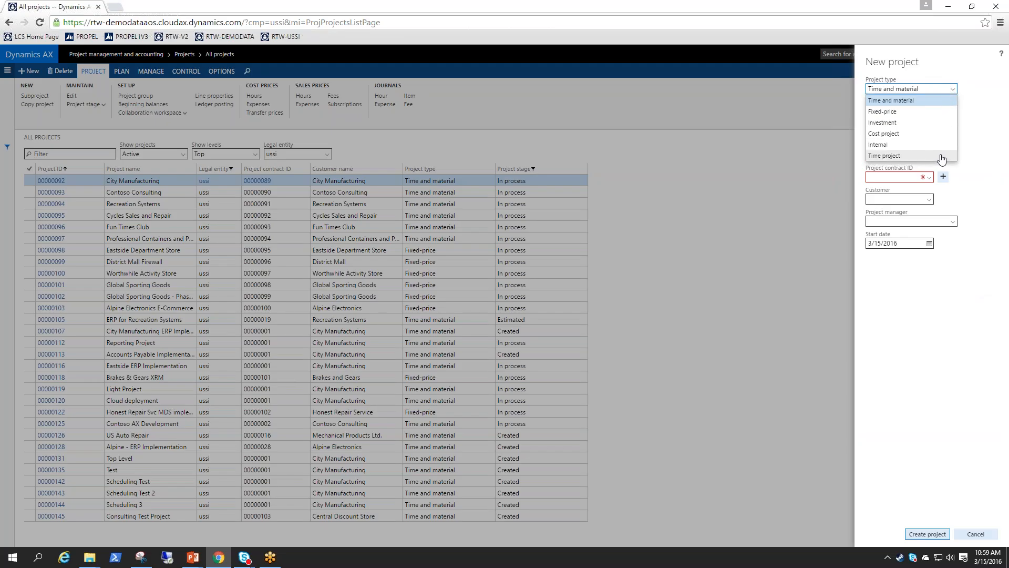
click(933, 104)
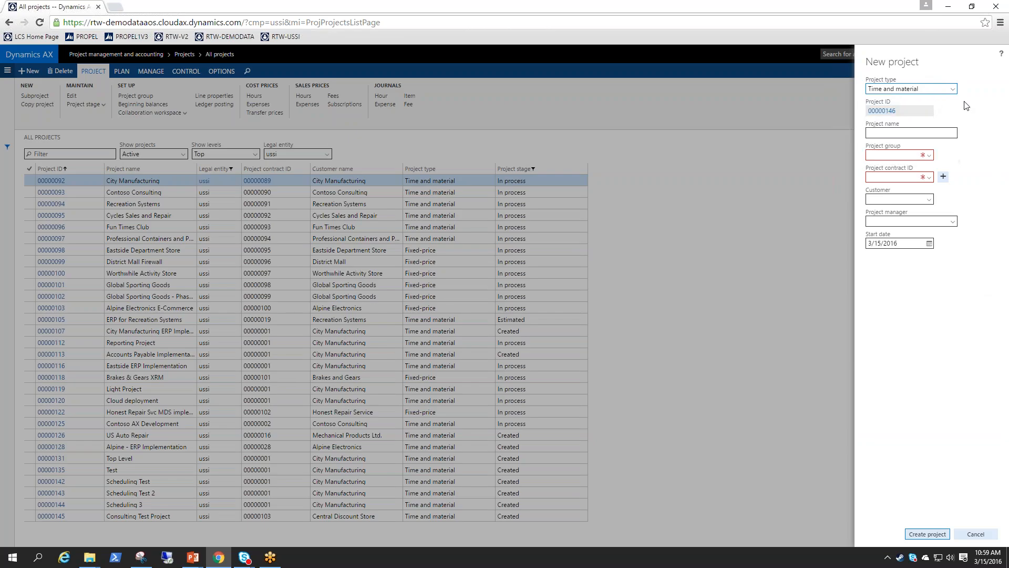
click(934, 131)
text(Consultin)
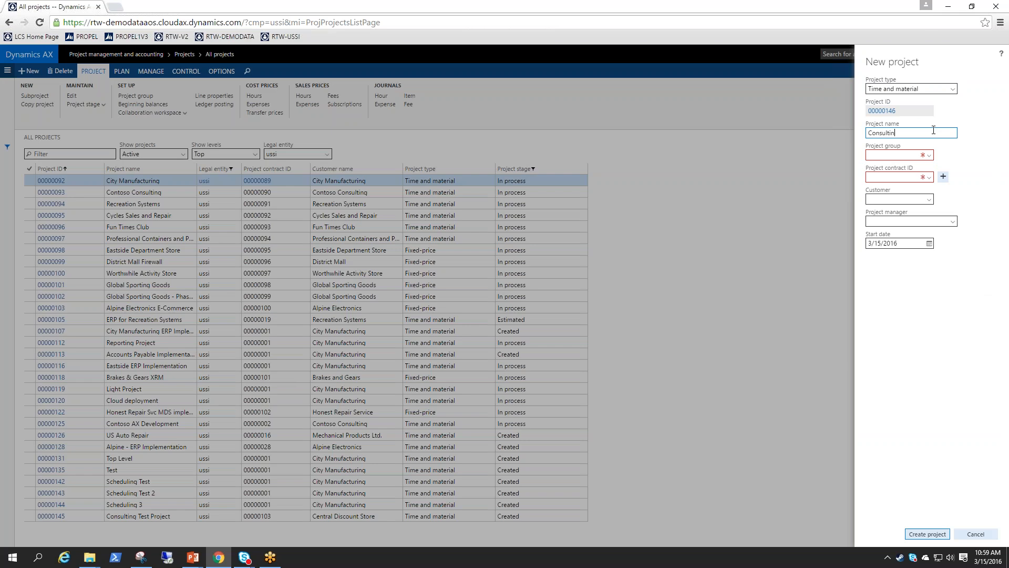
text(g Work)
key(Tab)
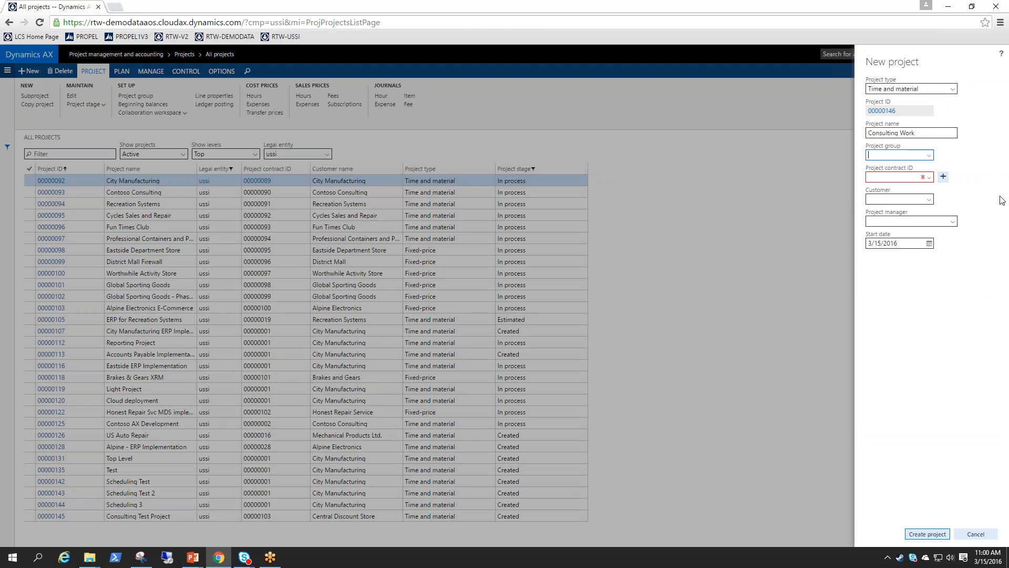
click(929, 156)
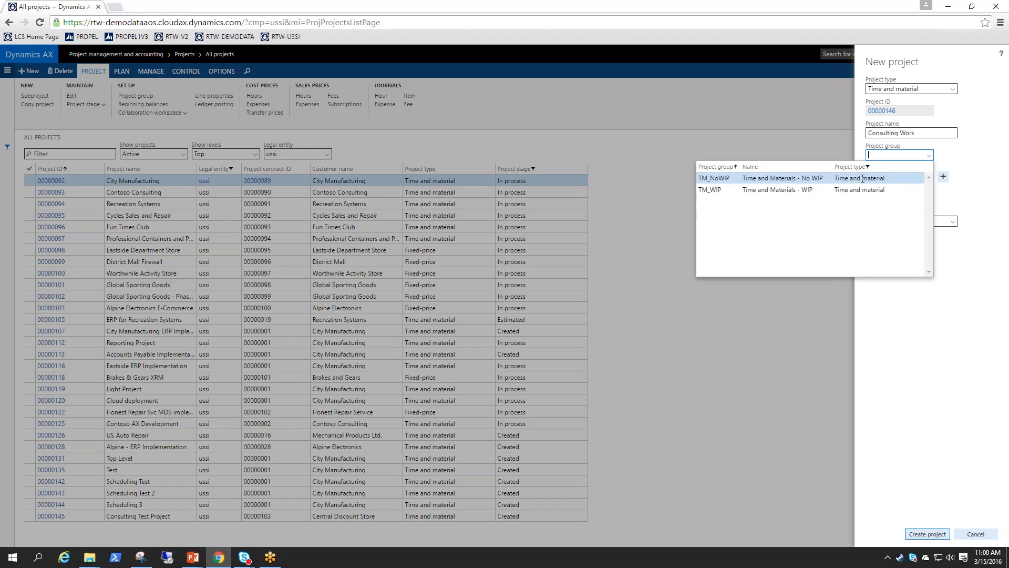
click(759, 190)
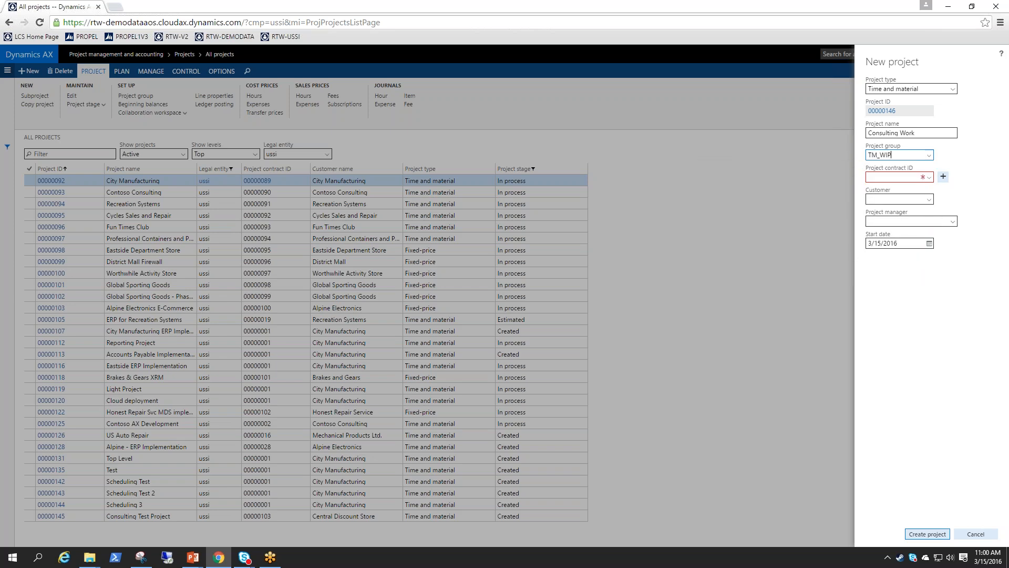
Create a new project contract for the project with funding type Customer and Brakes and Gears as the funding source
click(929, 178)
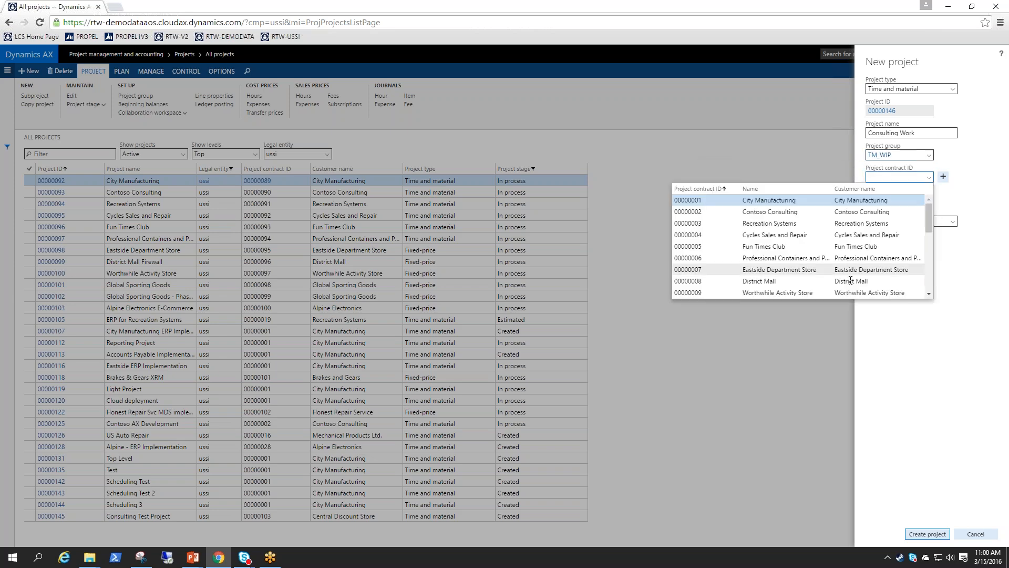
click(990, 165)
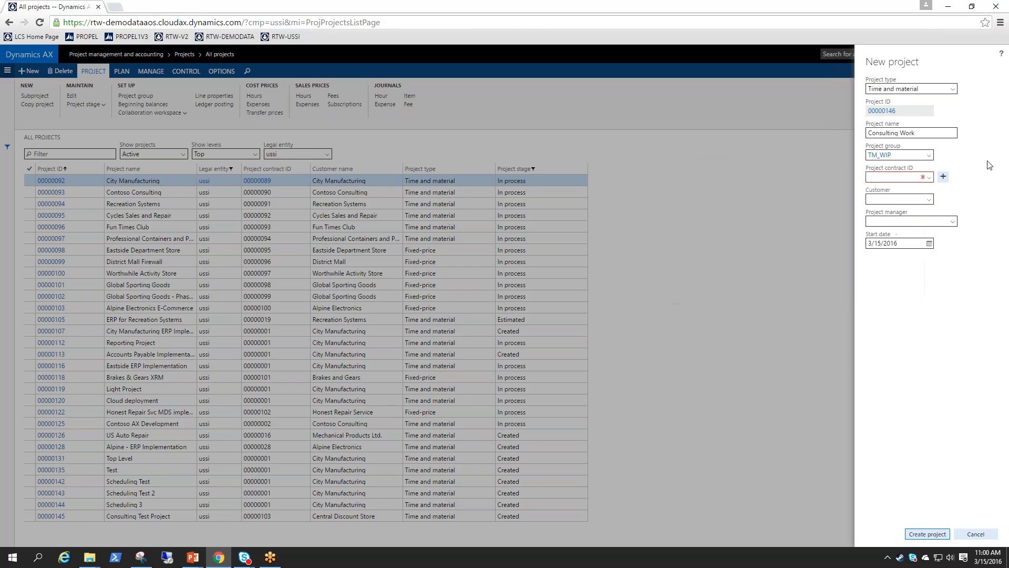
click(945, 178)
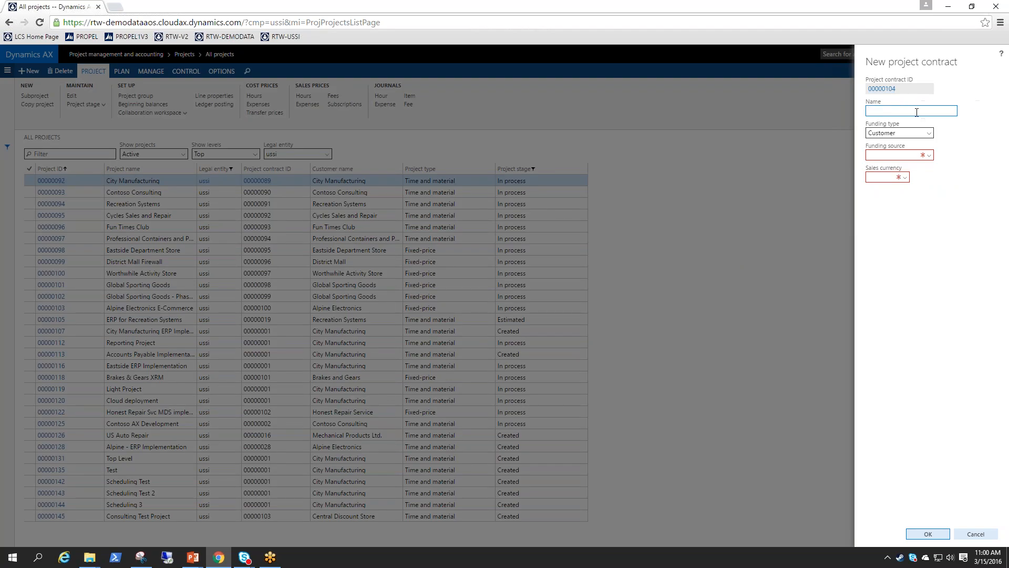
click(932, 137)
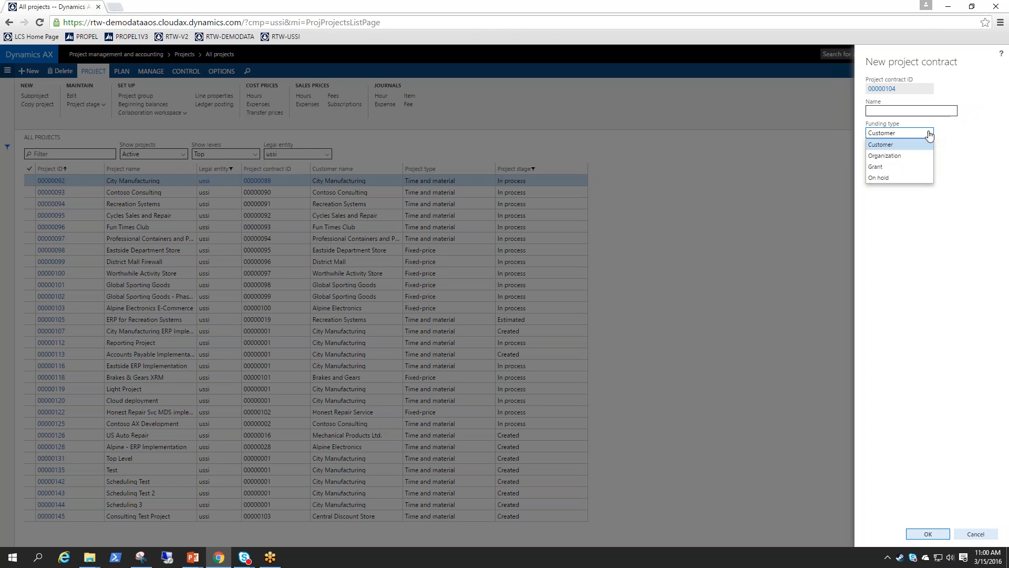
click(910, 230)
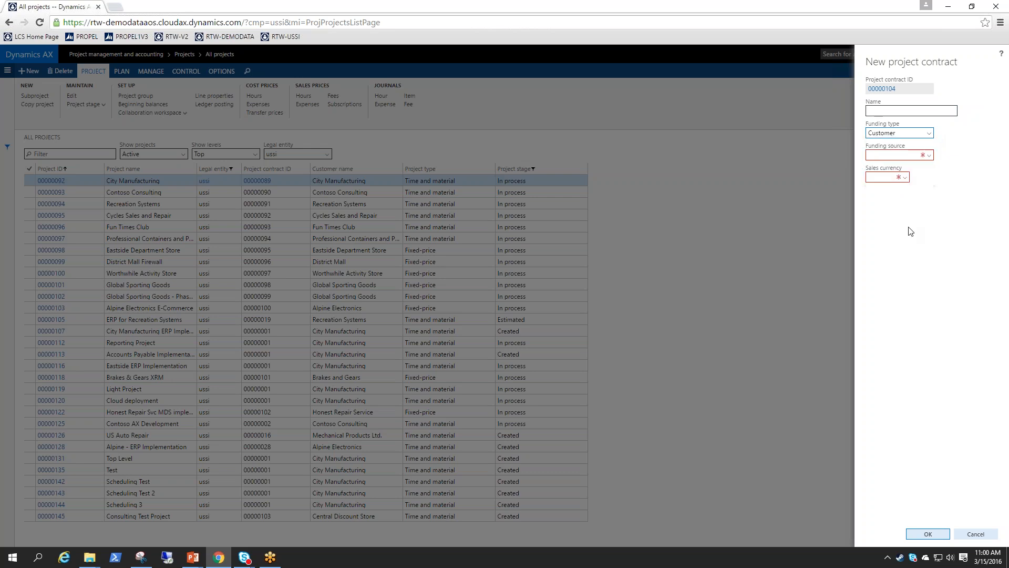
click(930, 155)
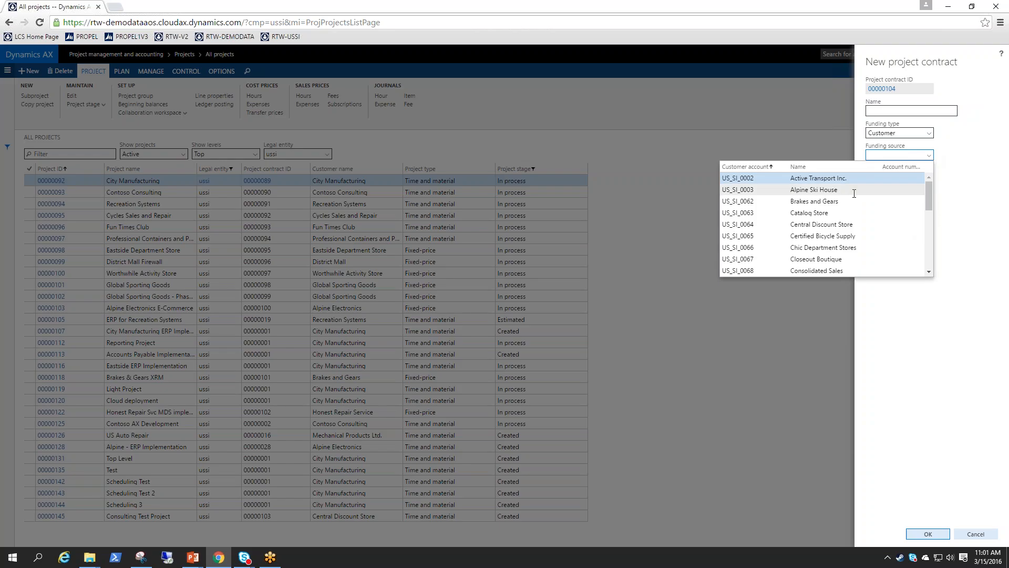
scroll(855, 193, down, 8)
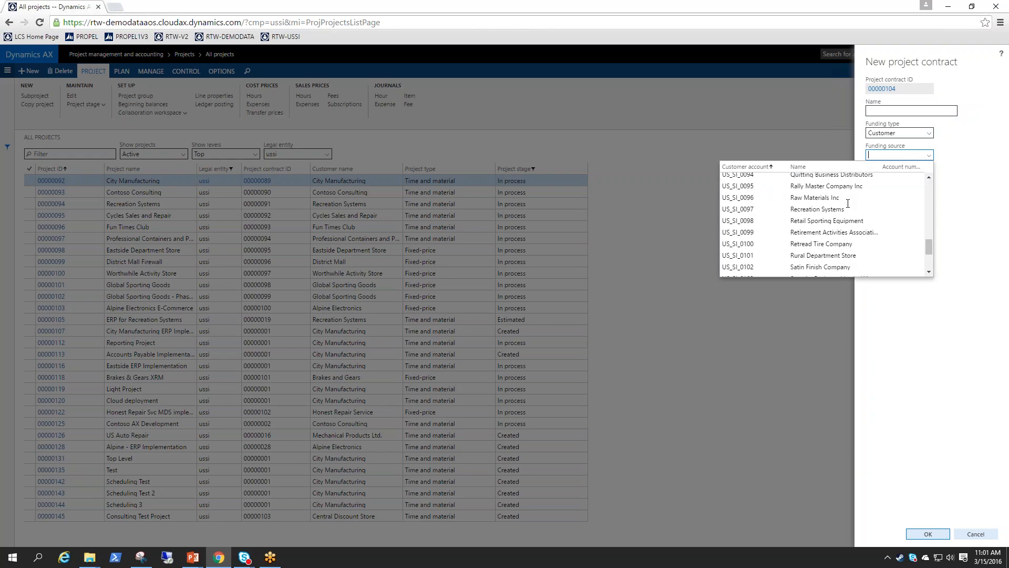
scroll(830, 256, up, 3)
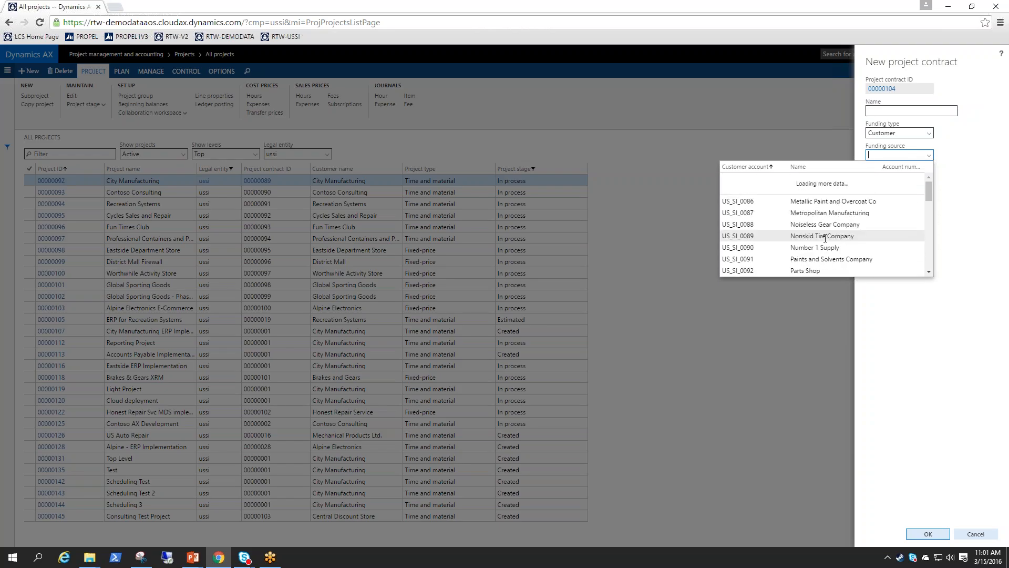
scroll(826, 238, up, 10)
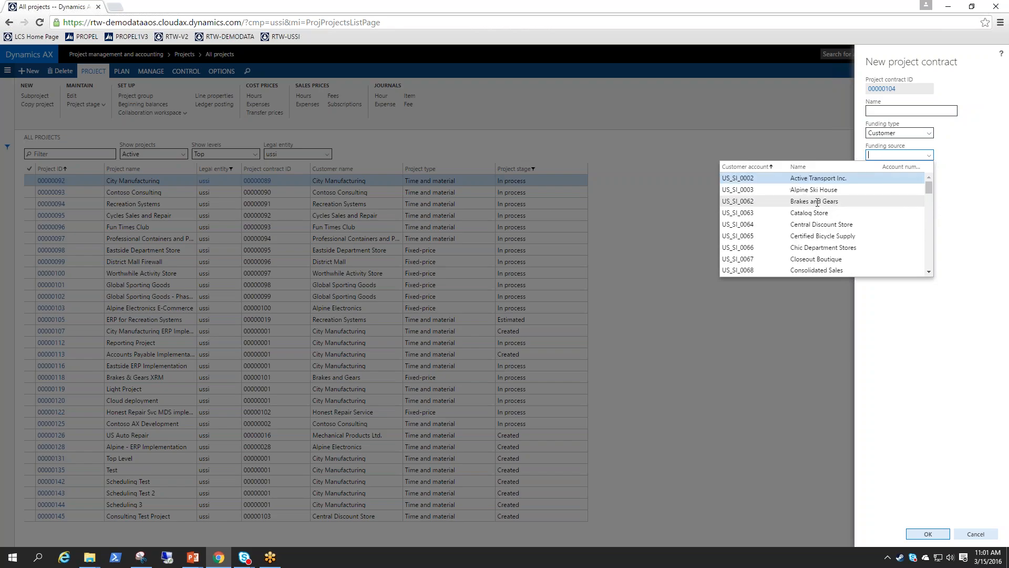
click(817, 202)
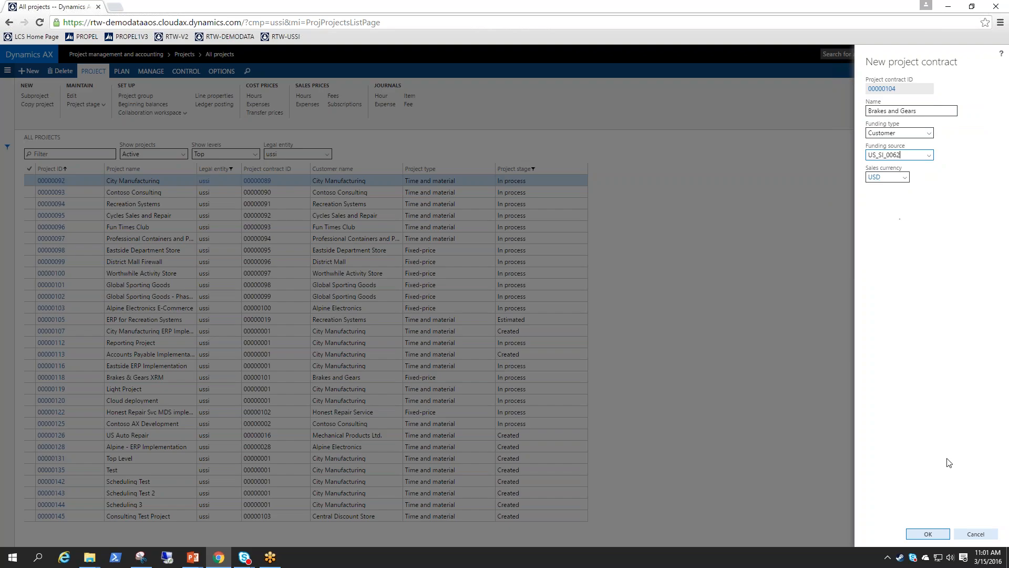
click(929, 534)
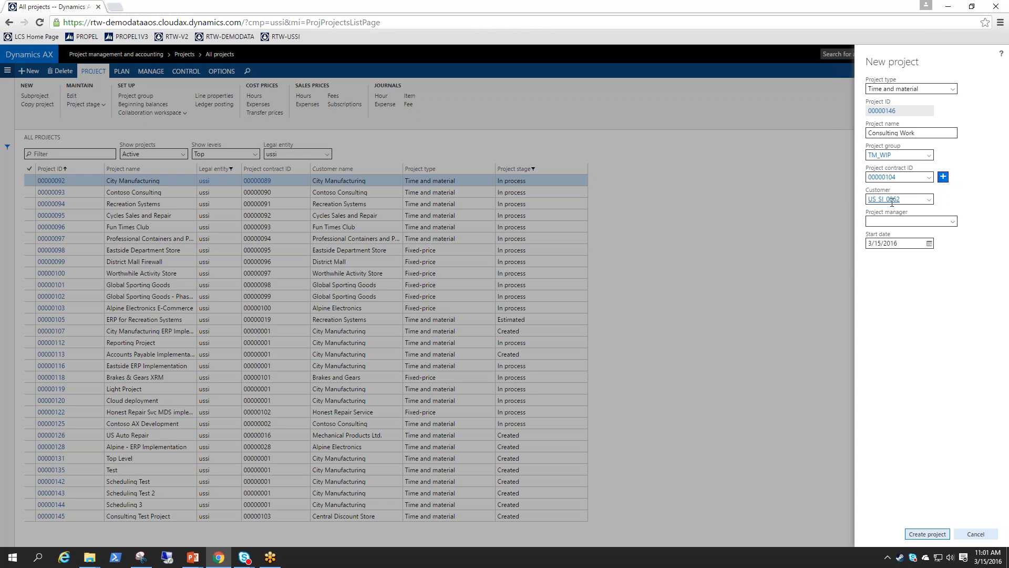
Assign the fifth worker in the lookup list as the new project's project manager
mouse_move(899, 200)
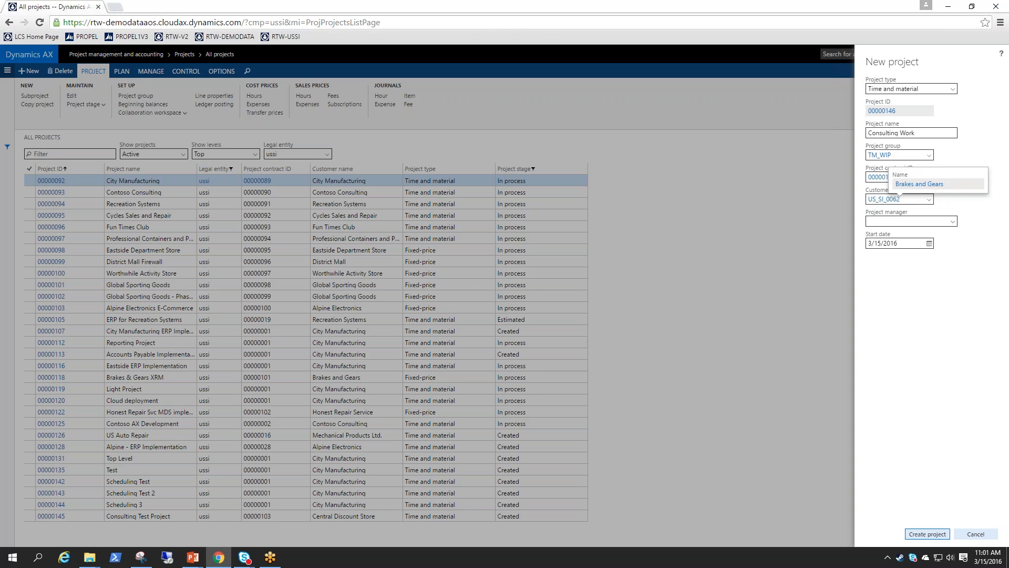
click(943, 221)
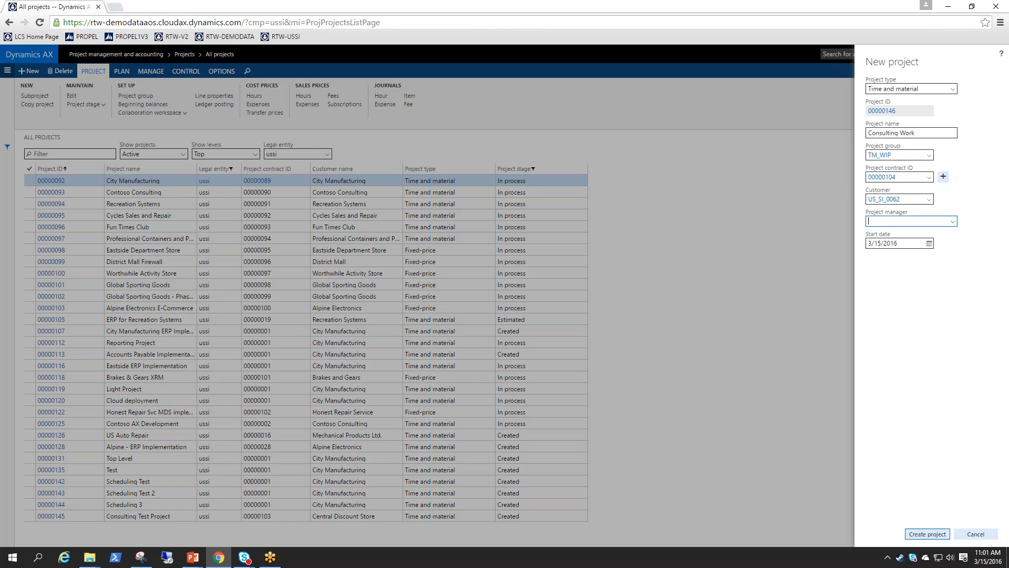
click(954, 221)
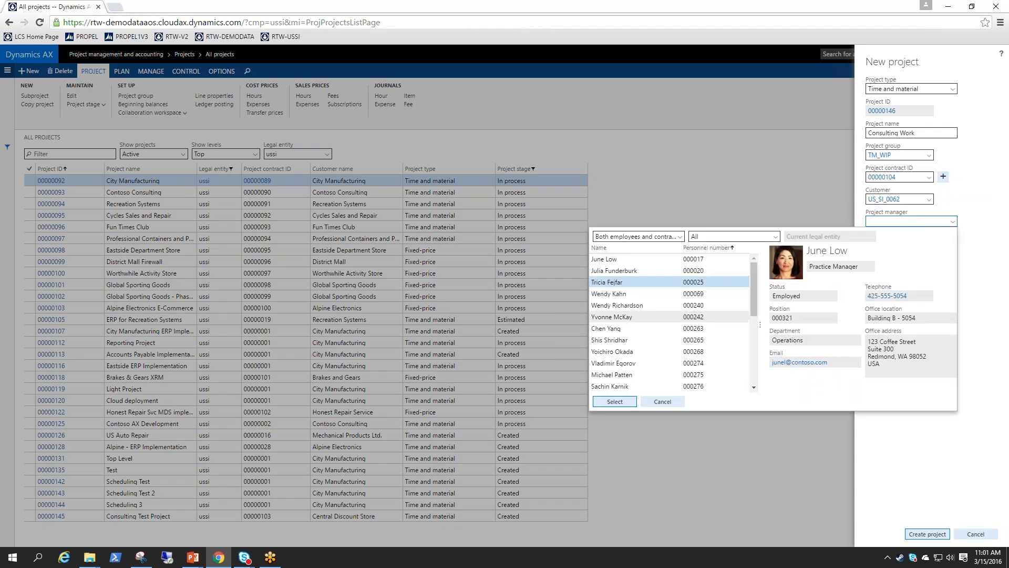
click(616, 305)
click(614, 401)
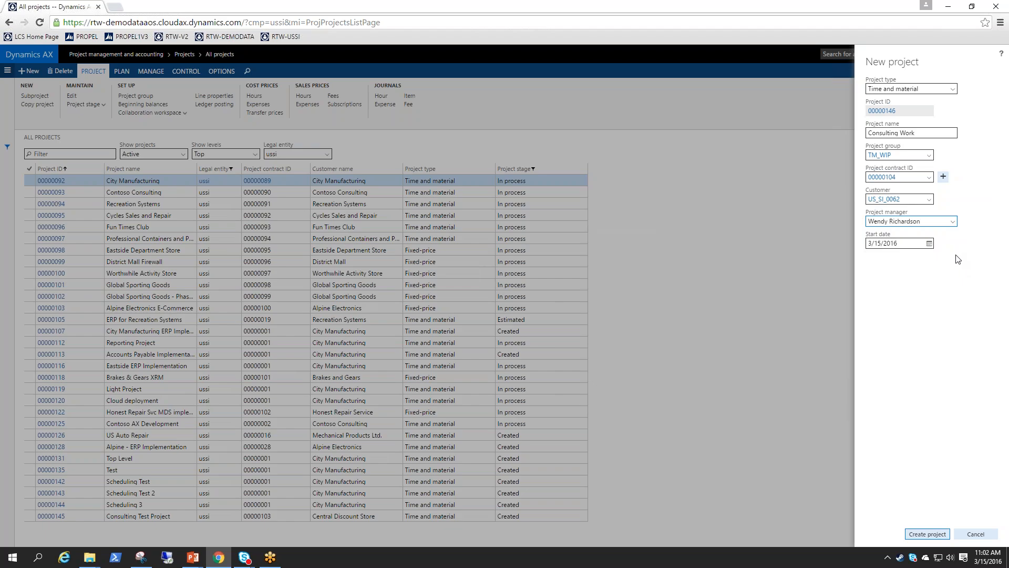
Set the project's start date to 4/1/2016 and create the project
click(928, 243)
key(ctrl+a)
text(4/1/2016)
key(Tab)
click(927, 533)
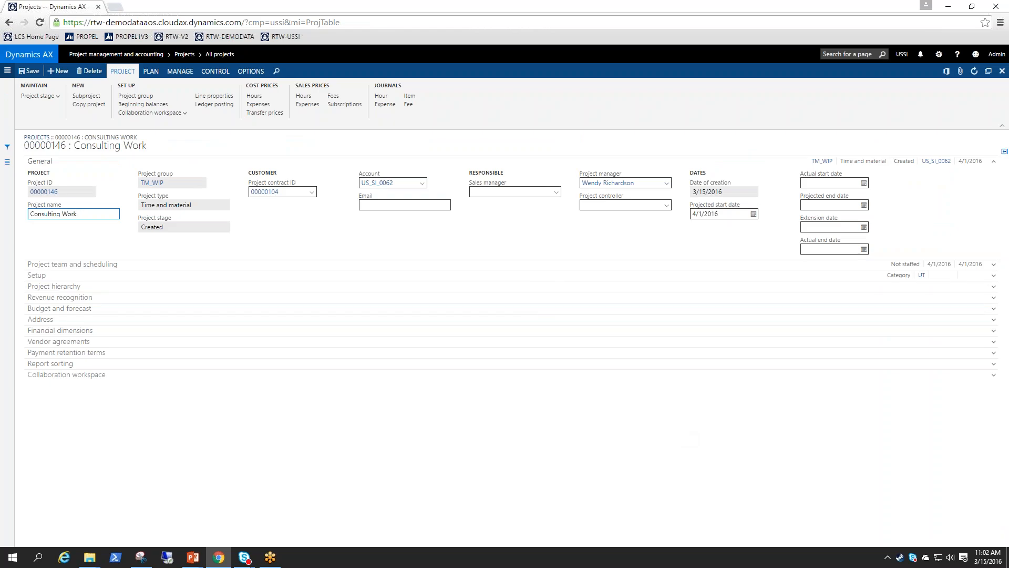
Assign the third worker in the lookup list as sales manager and the second worker as project controller
click(556, 193)
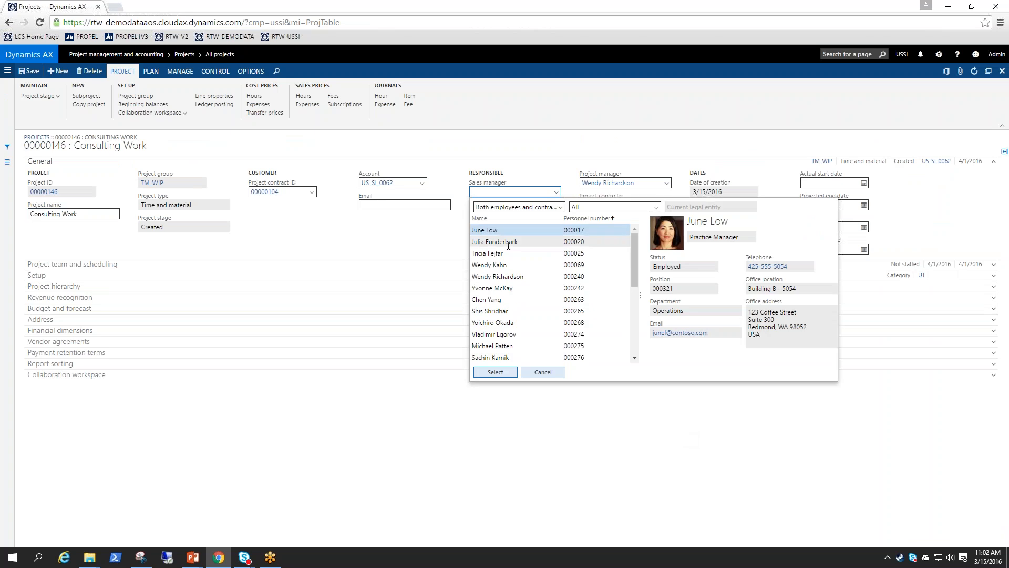
key(Down)
key(Down)
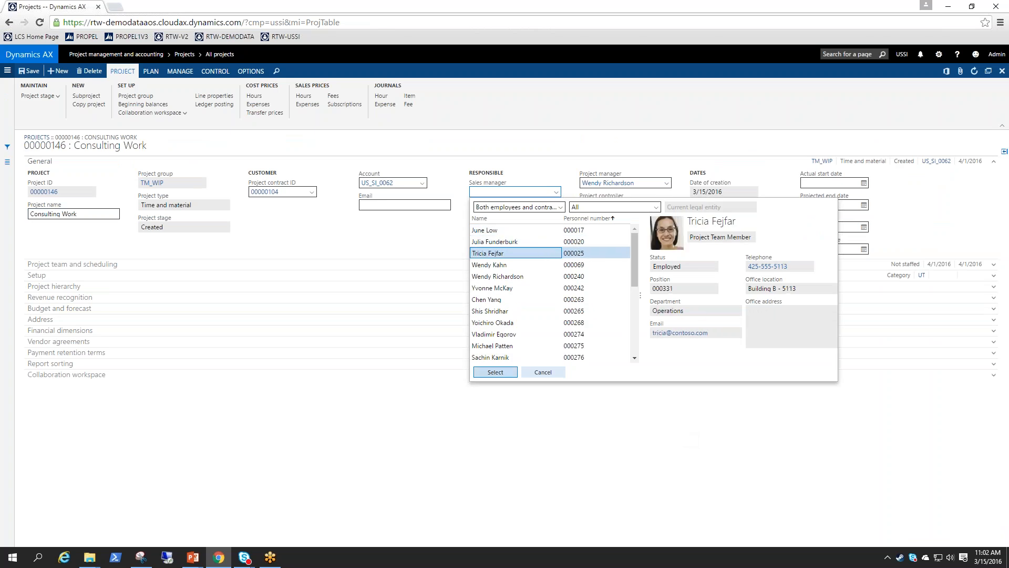
click(495, 372)
click(666, 207)
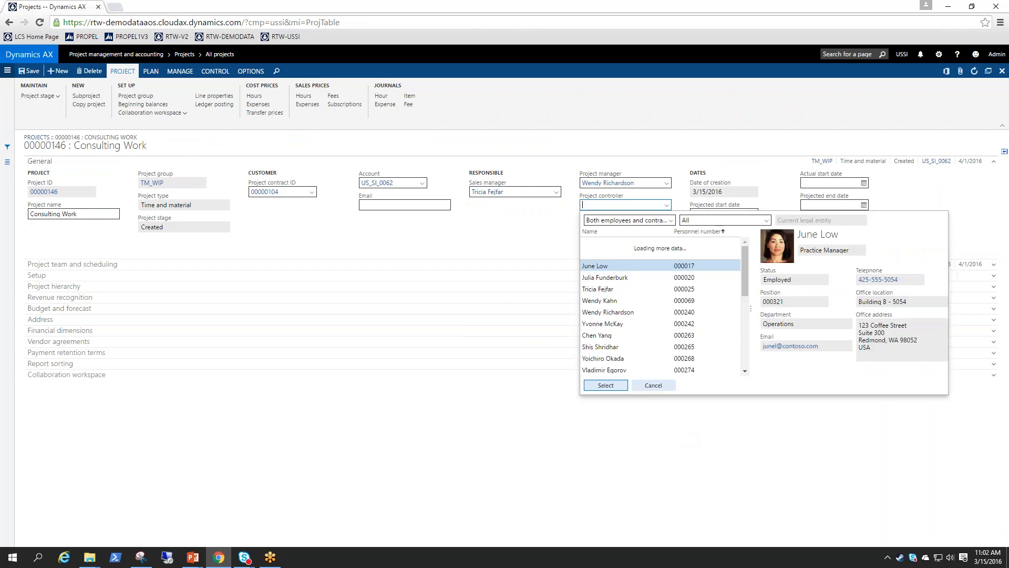
click(599, 256)
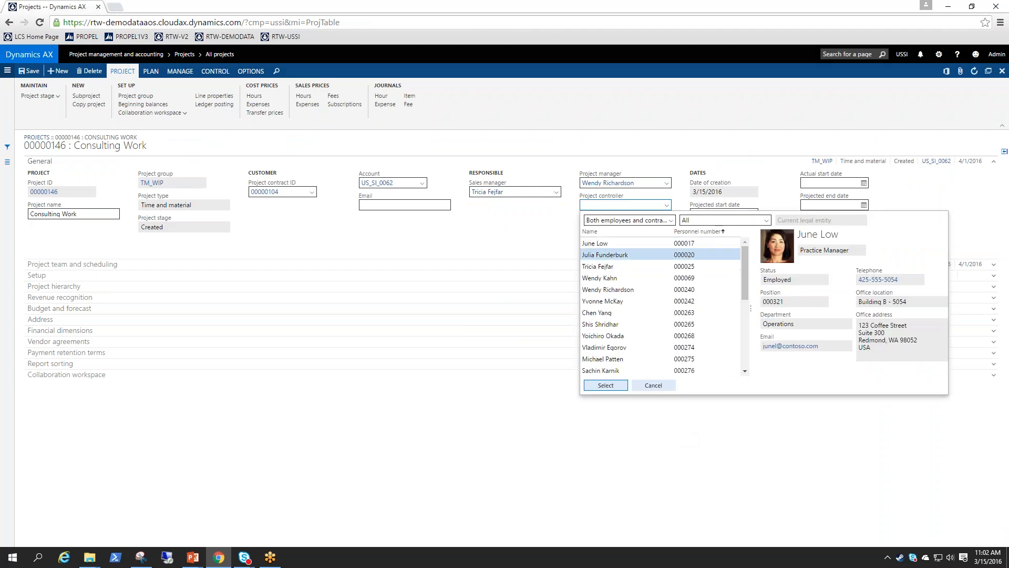
click(607, 387)
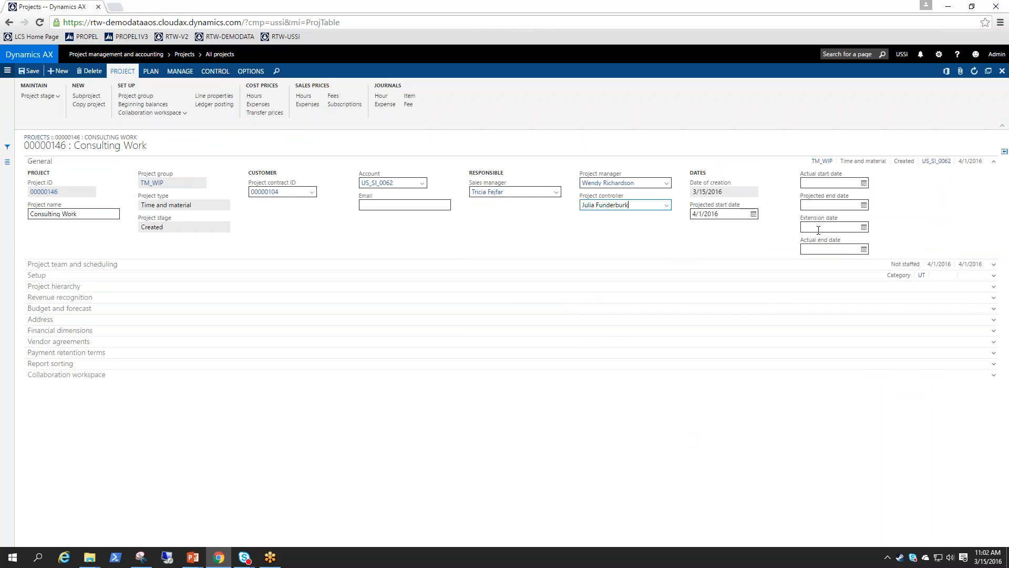
Set the project's projected end date to 4/30/2016
click(823, 205)
text(4/30)
key(Tab)
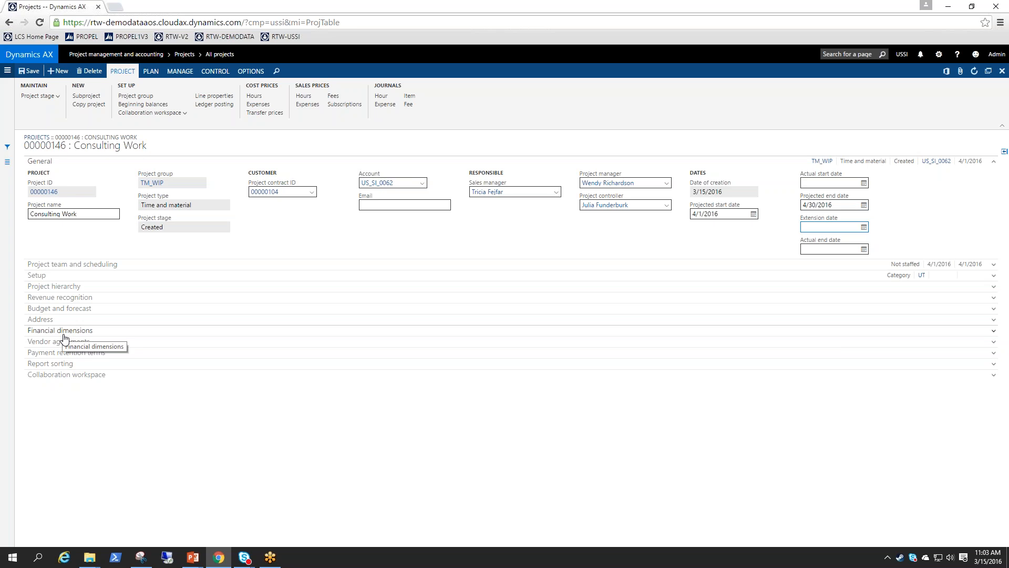
Set the default financial dimensions to ServiceLine Strategy Consulting and BusinessUnit 004 IT Consulting Practice
click(63, 335)
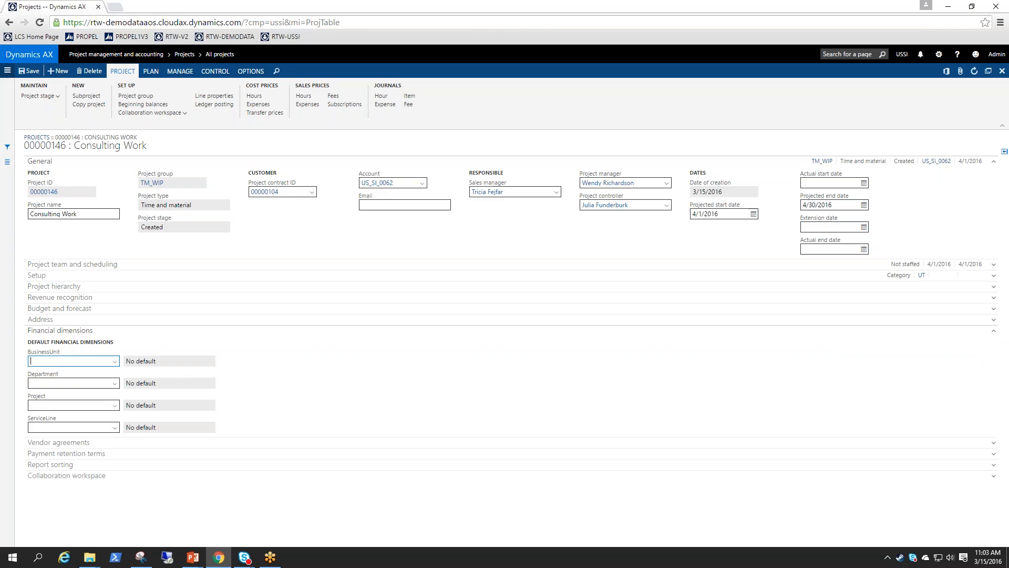
click(116, 427)
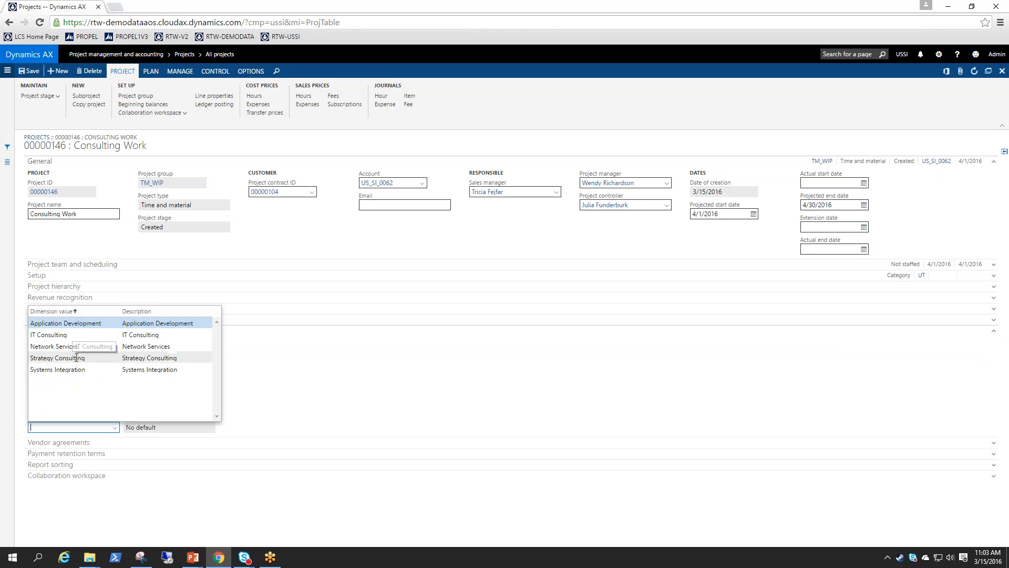
click(75, 360)
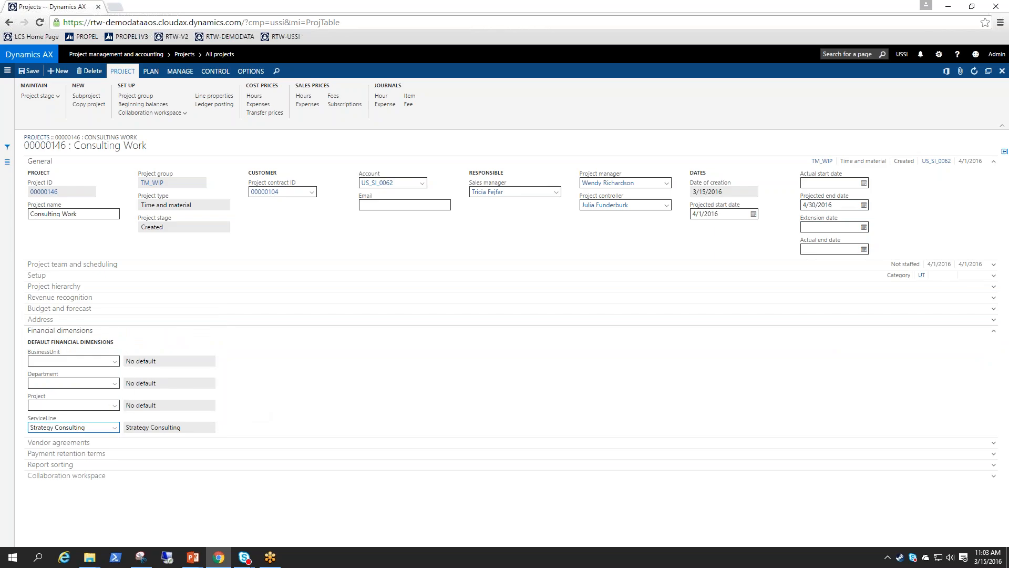
click(114, 362)
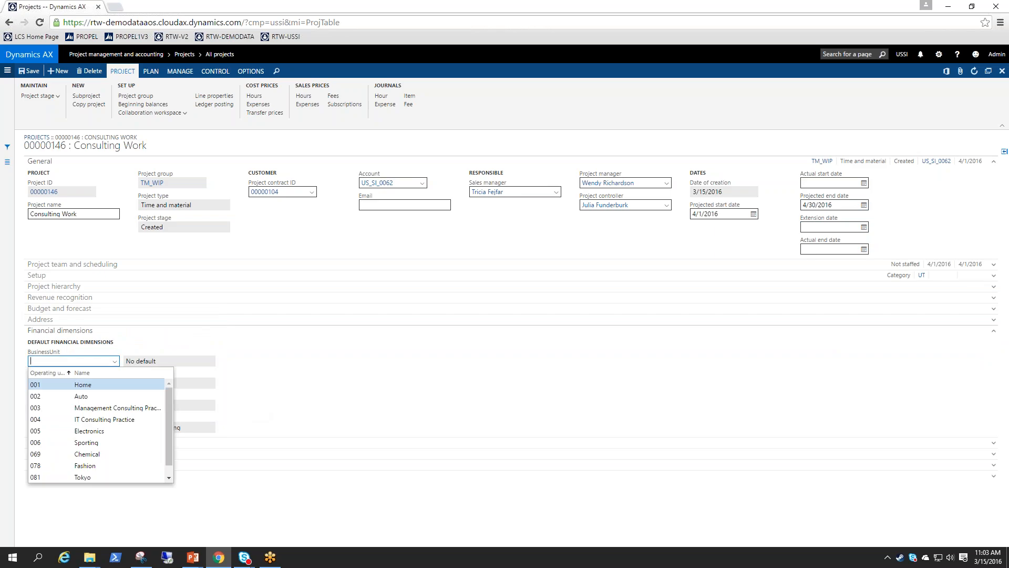
click(103, 420)
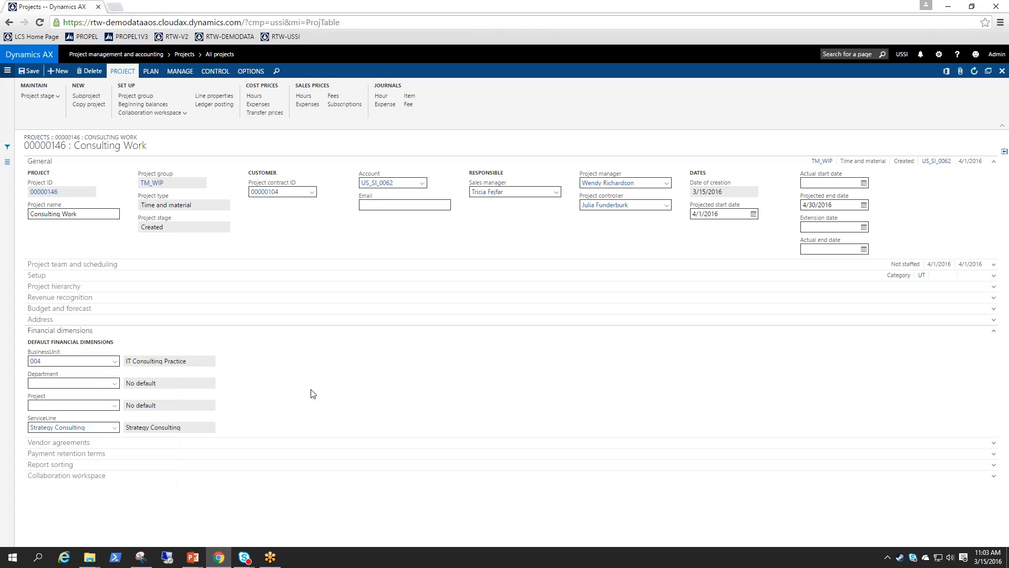
click(81, 332)
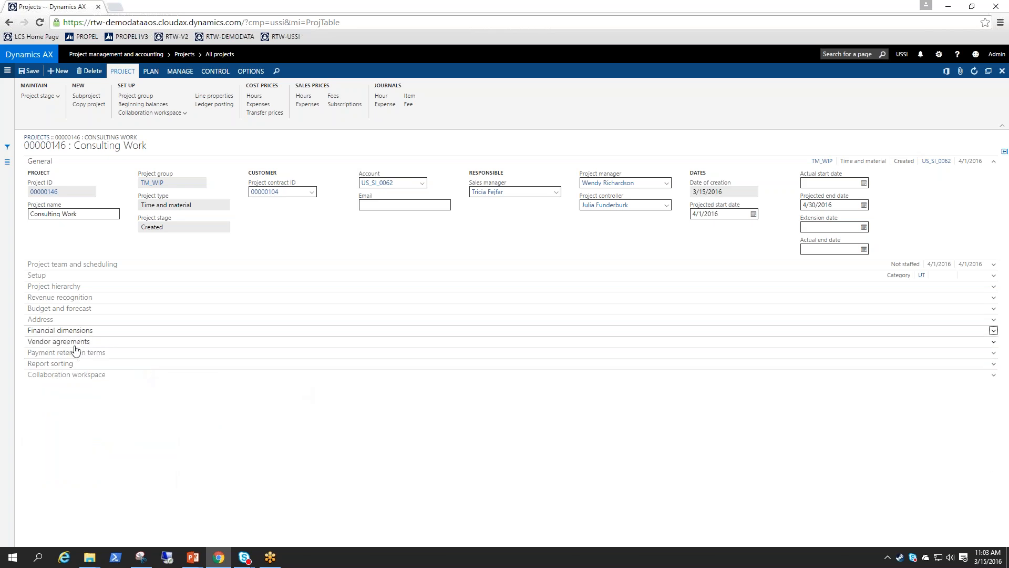
Review the fields of the project's Report sorting and Collaboration workspace sections
click(62, 365)
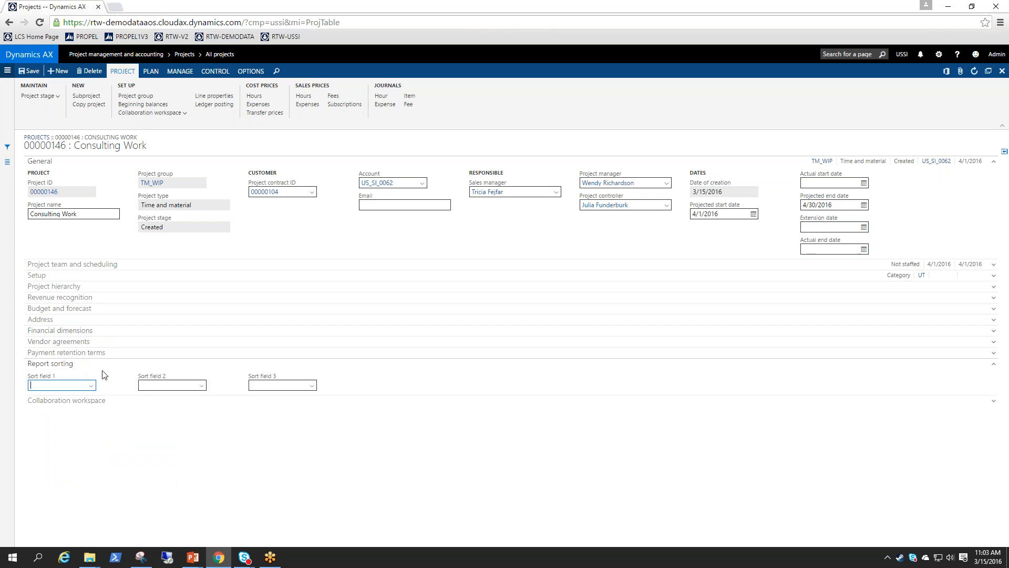
click(70, 365)
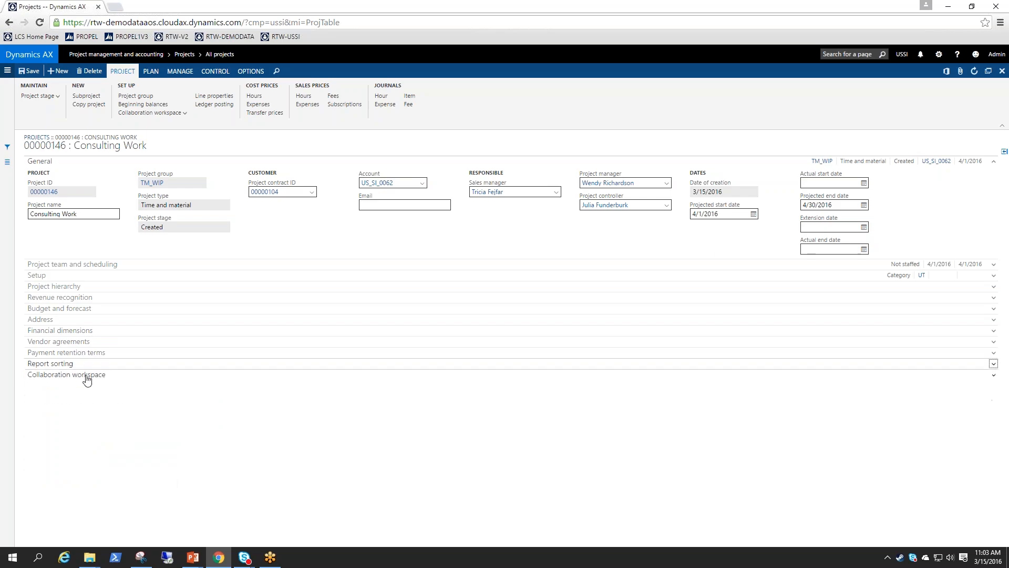
click(86, 376)
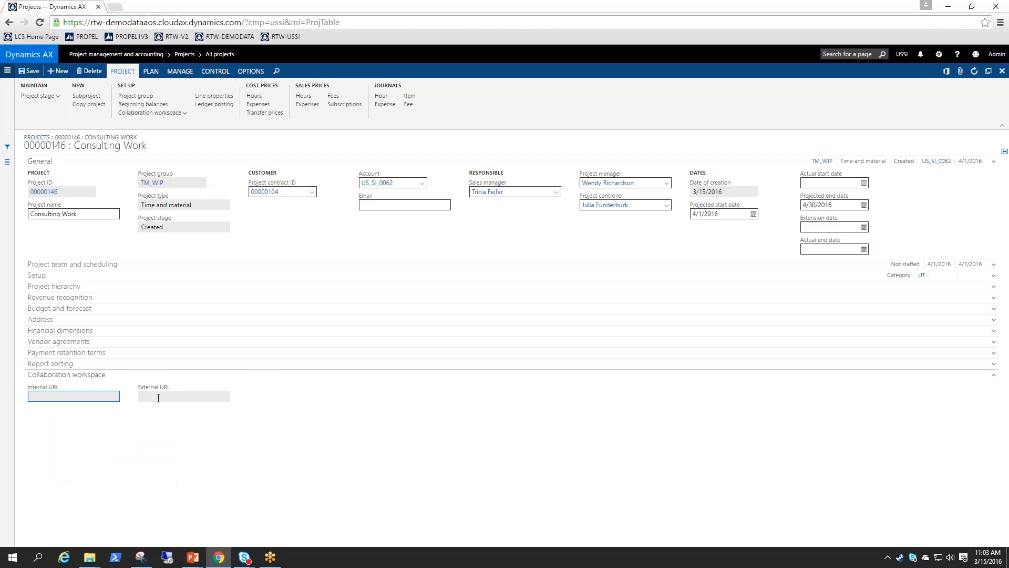
click(121, 376)
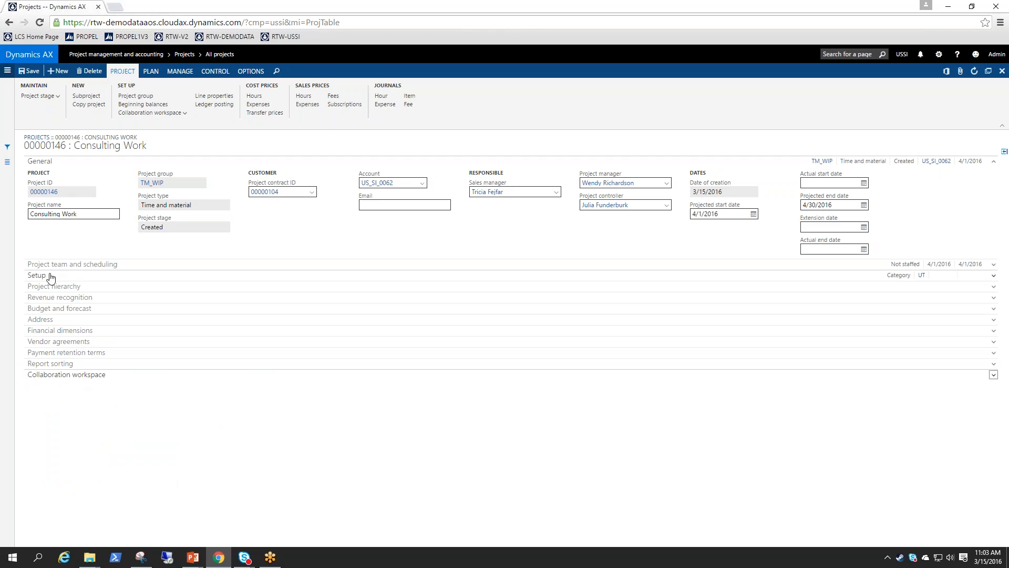